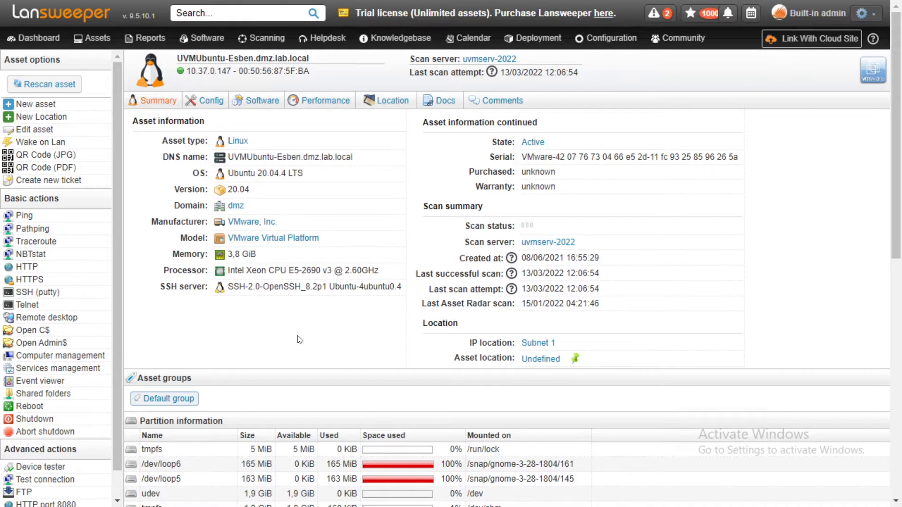
scroll(298, 340, down, 3)
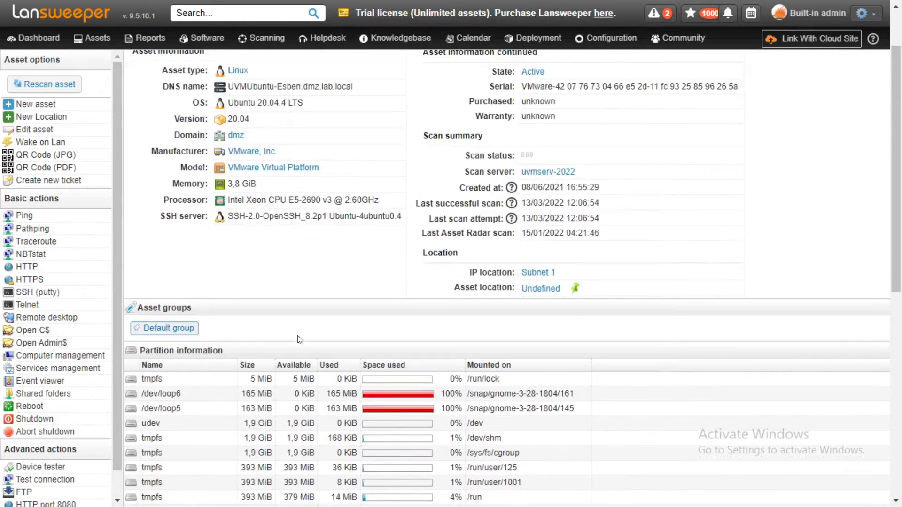
scroll(298, 340, down, 3)
scroll(298, 339, down, 3)
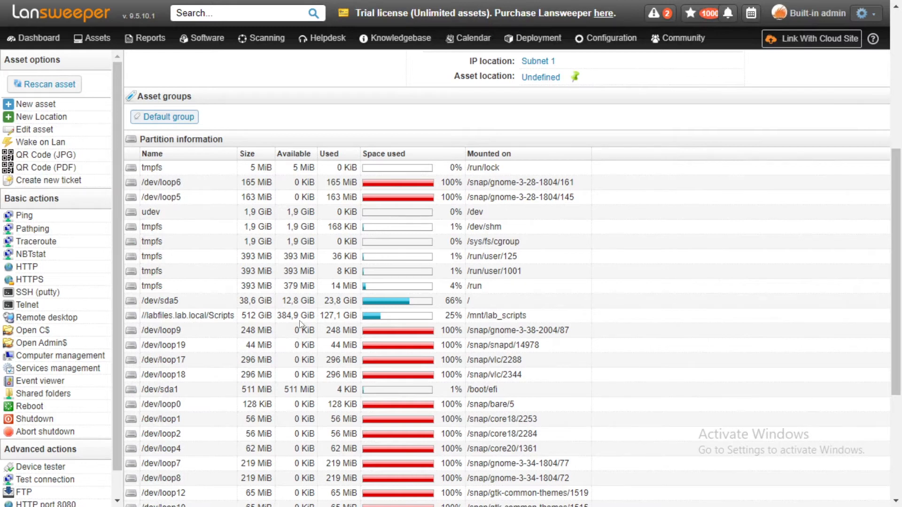
scroll(302, 325, down, 2)
scroll(302, 324, up, 8)
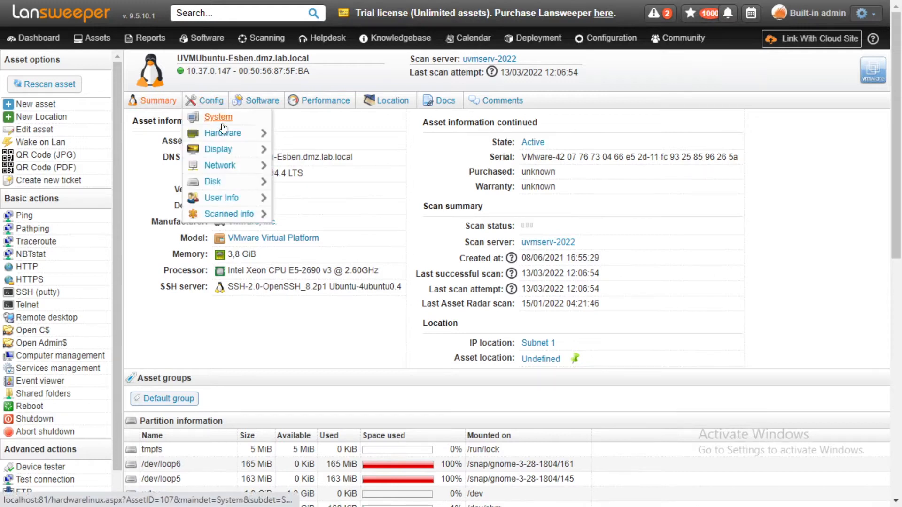
mouse_move(223, 133)
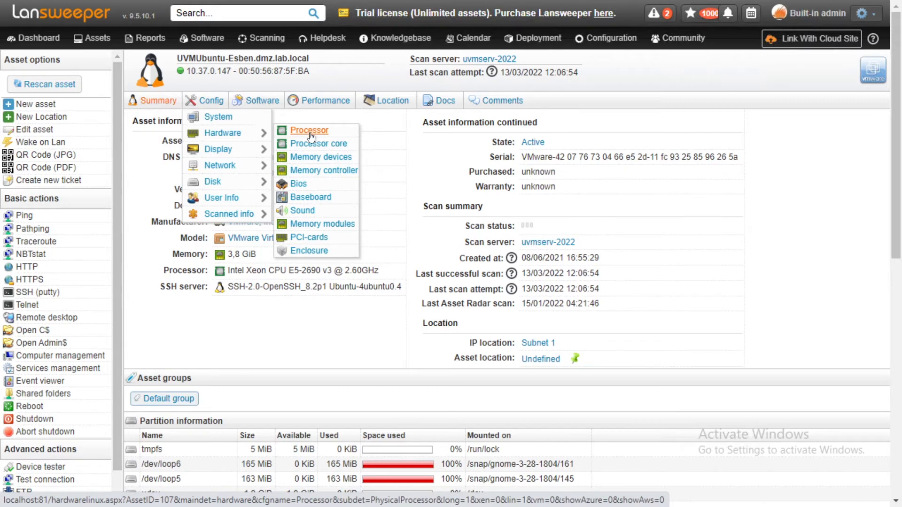
View the processor details, then the processor core table listing the asset's two CPUs.
click(309, 131)
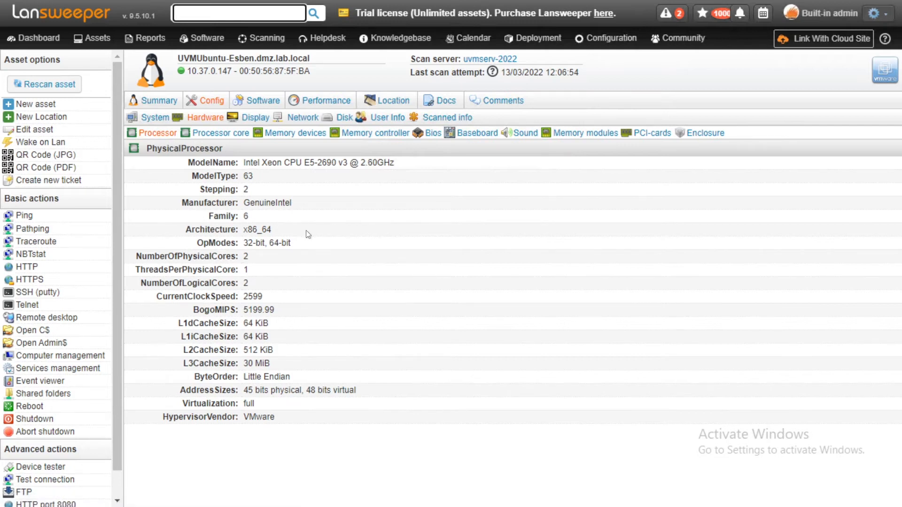
click(219, 133)
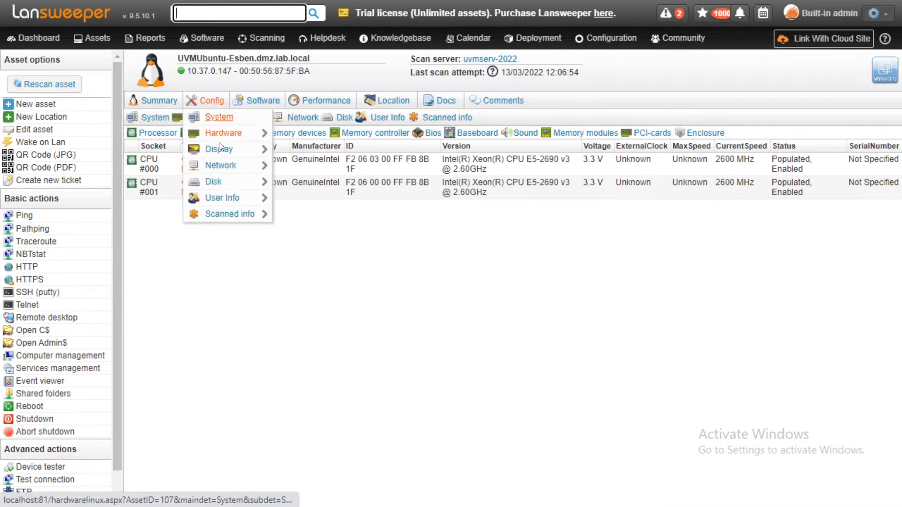
mouse_move(206, 101)
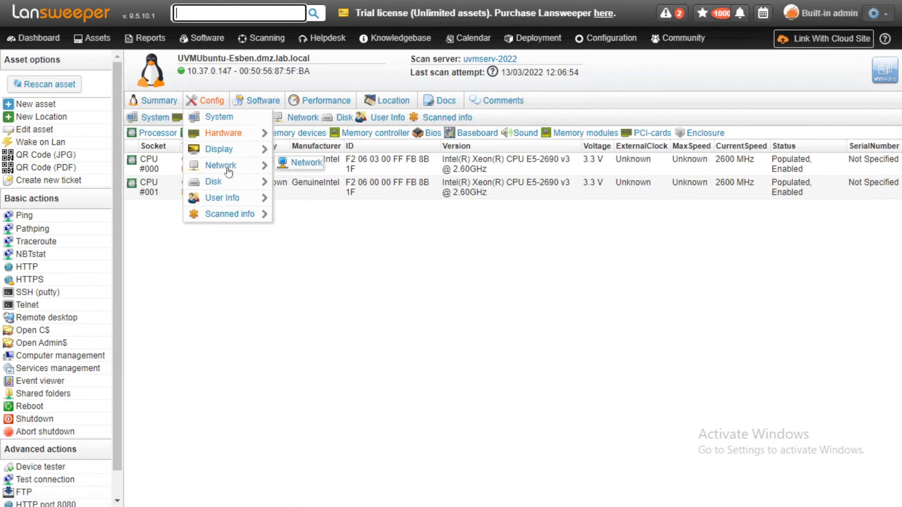
Show the network interfaces ens160 and lo with their MAC and IP addresses.
click(220, 166)
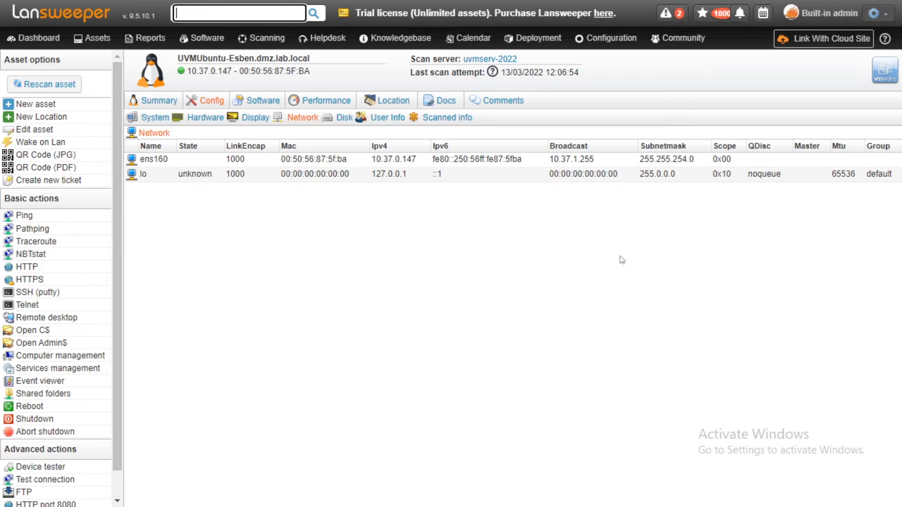
mouse_move(321, 101)
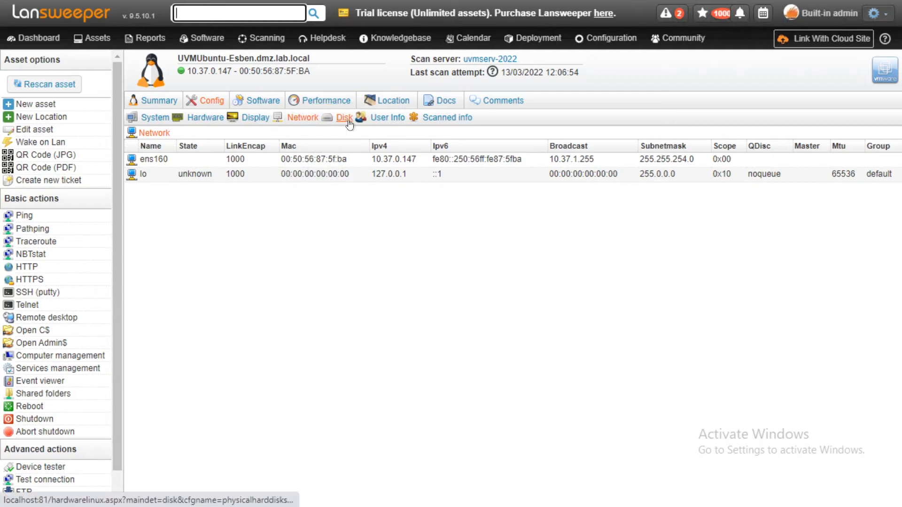
Show the disk partitions with filesystems, sizes, usage and mount points.
click(346, 118)
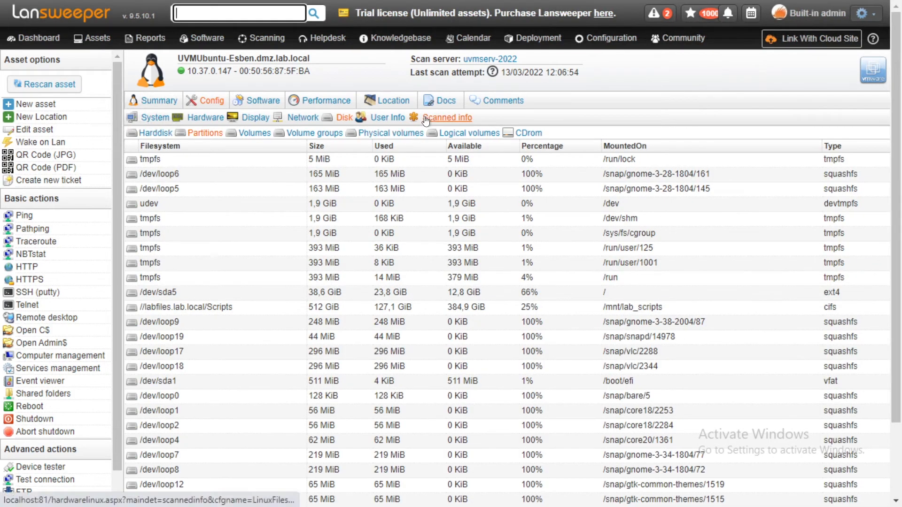
View last-logon user labrat, then the local users, then the local groups.
click(388, 117)
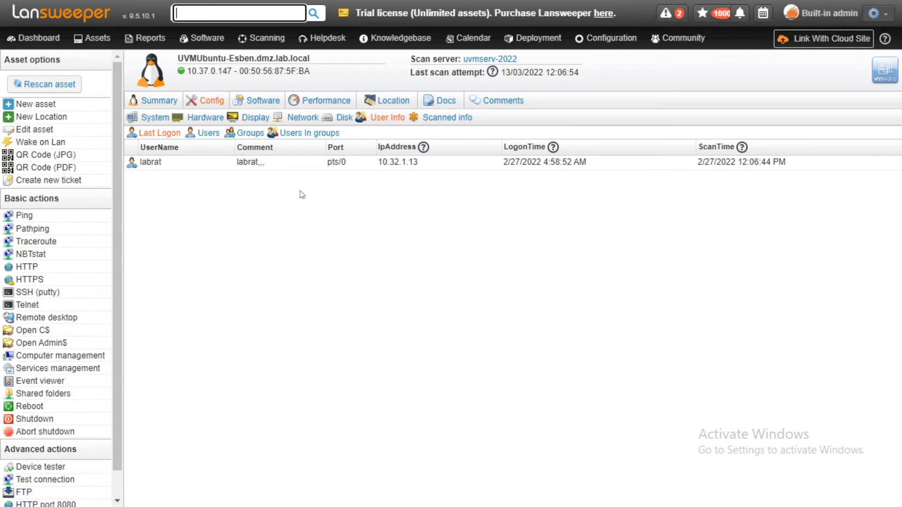
click(212, 134)
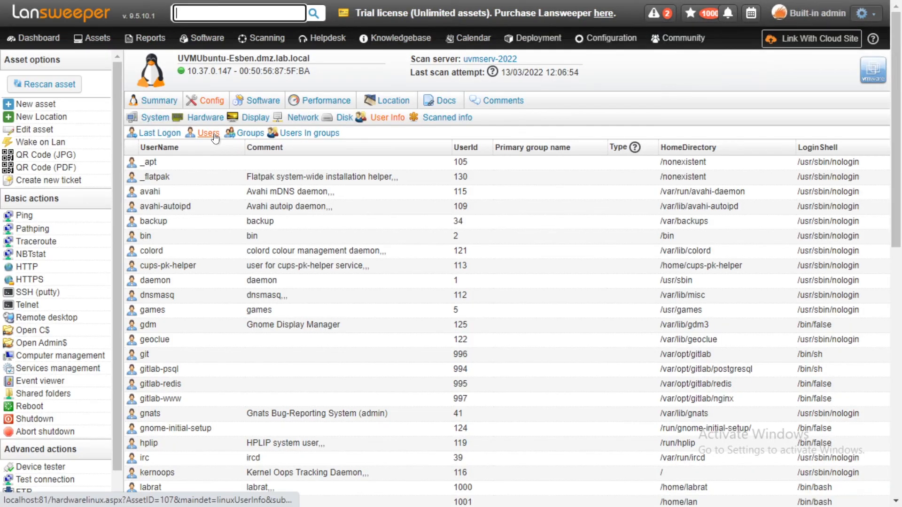
click(248, 133)
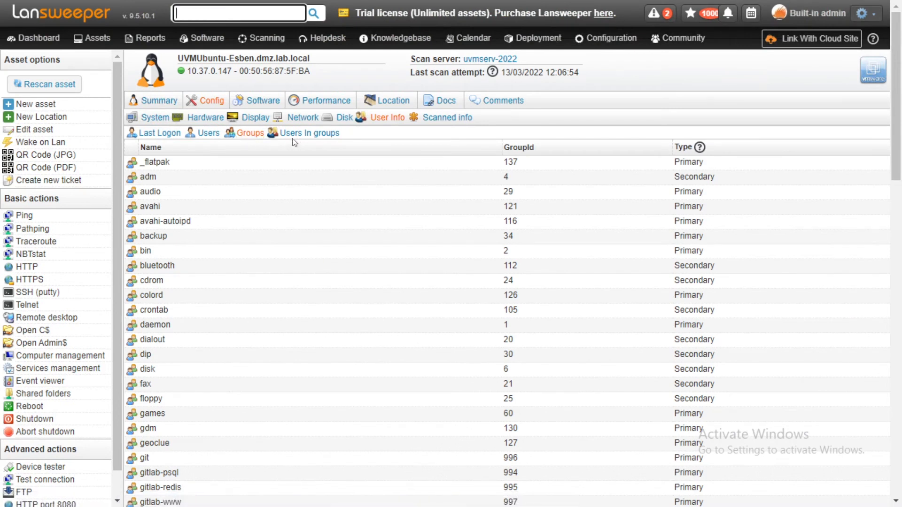
Show the scanned /opt/LansweeperAgent log file info, owned by root, 65.2 KiB.
click(443, 121)
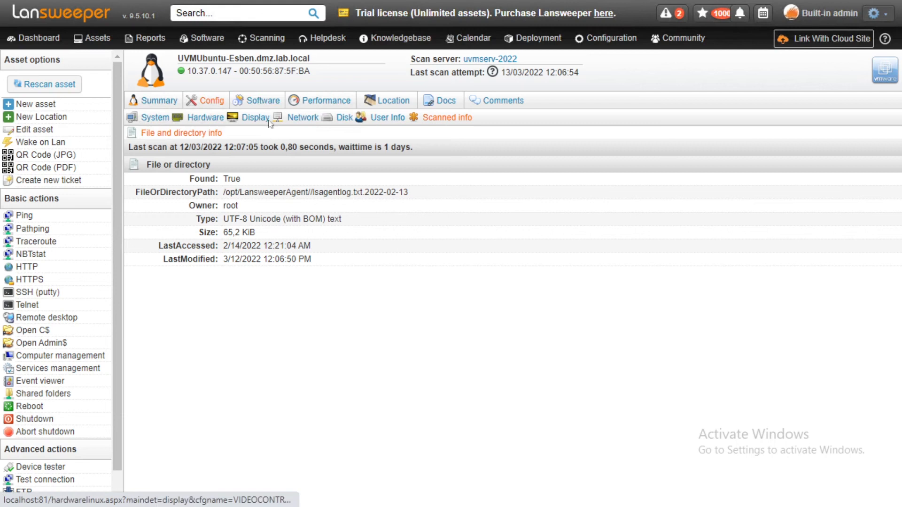
List installed packages such as accountsservice, acl and apt, keeping Show All Software selected.
click(262, 100)
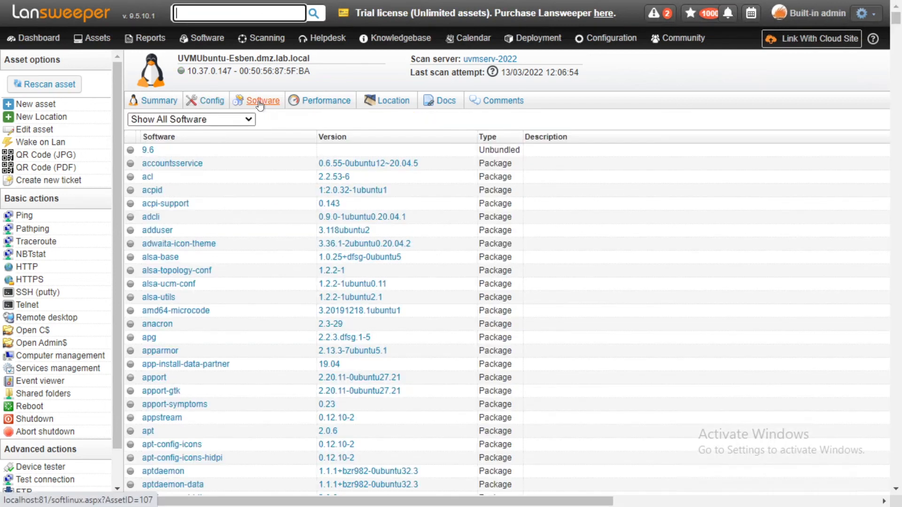
click(249, 120)
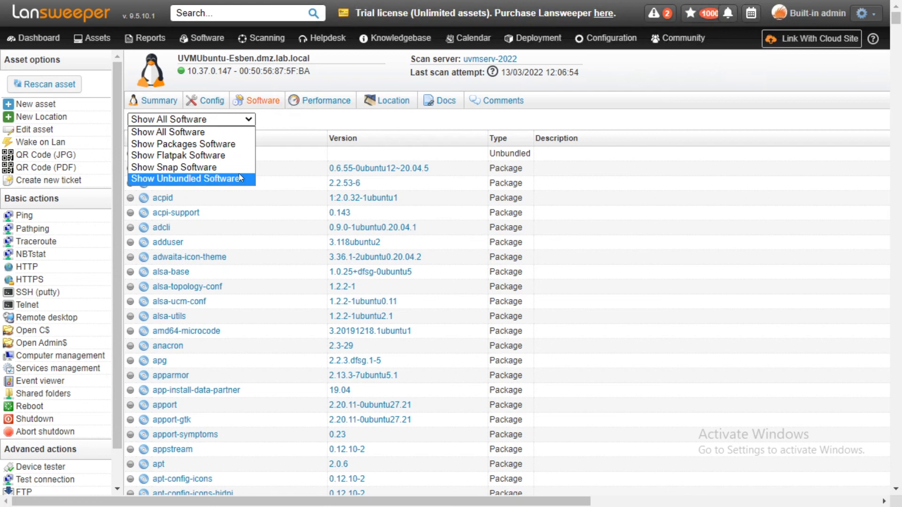
click(291, 124)
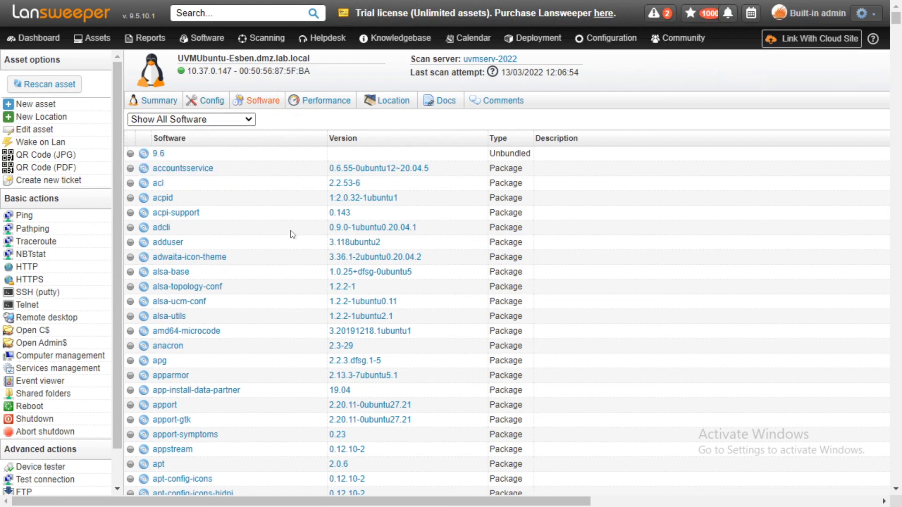
scroll(398, 217, down, 2)
scroll(401, 218, down, 2)
scroll(402, 217, up, 2)
scroll(402, 217, up, 2)
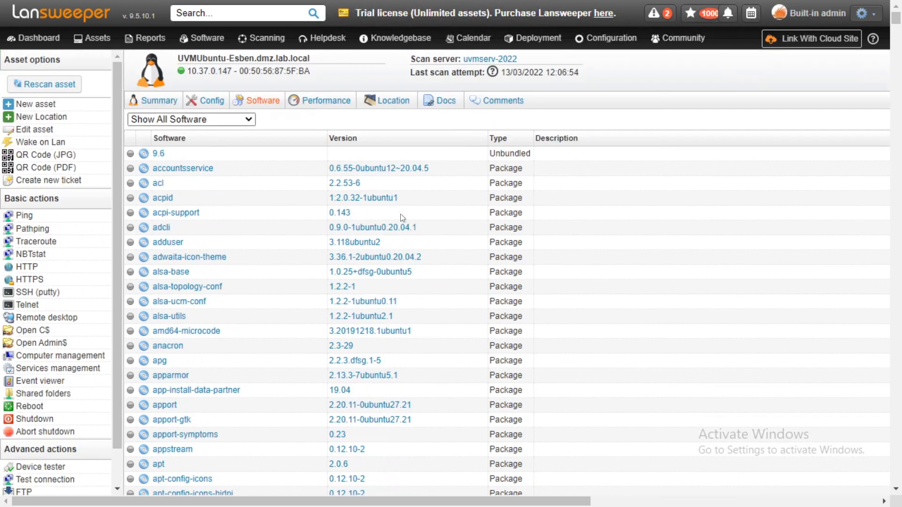